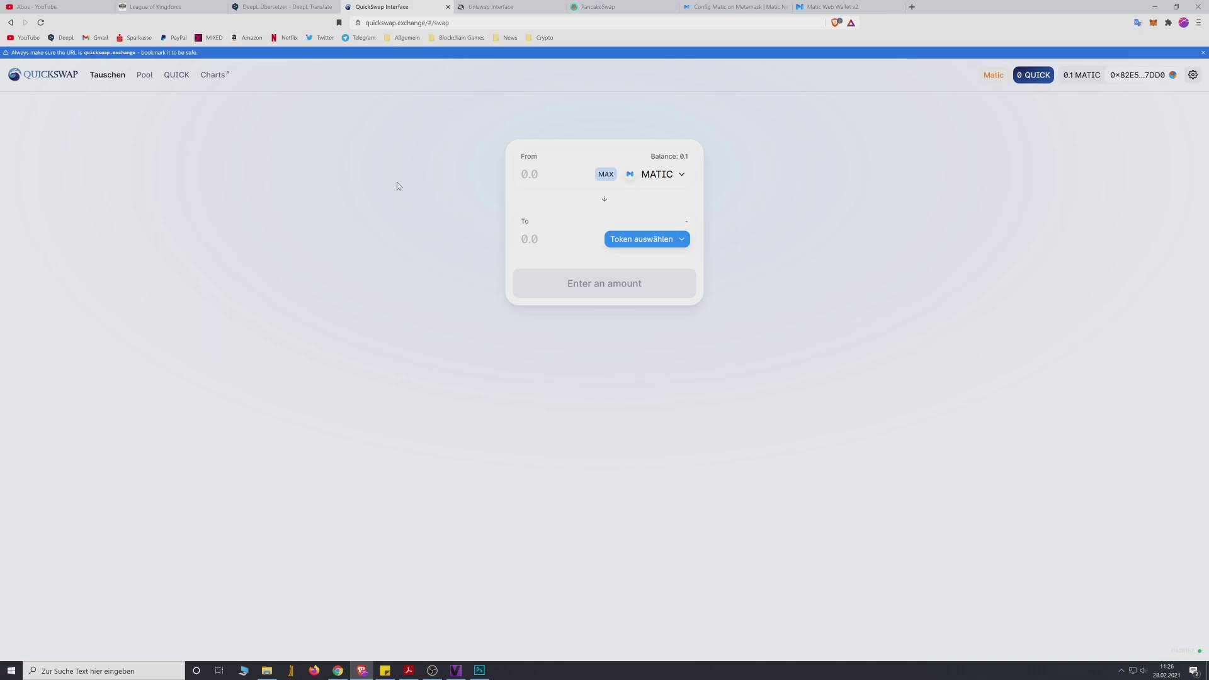
- View QuickSwap's add-liquidity form and examine the liquidity mining pools and their rewards end time
left_click(145, 76)
left_click(726, 208)
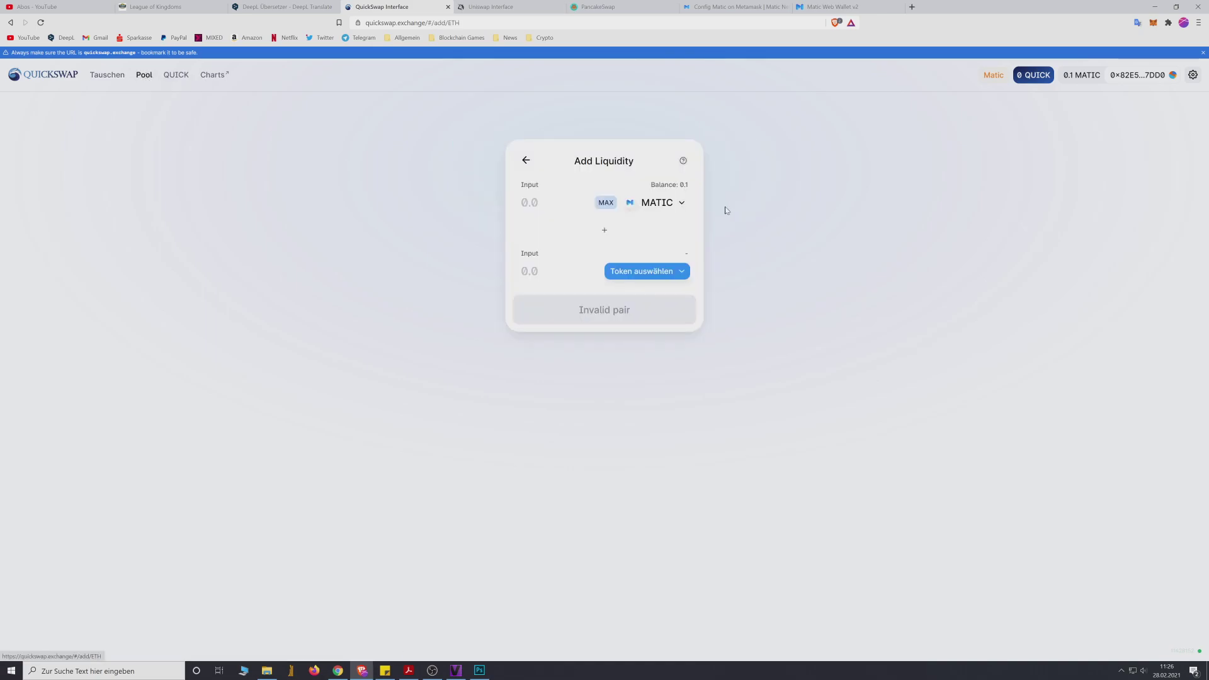
left_click(172, 76)
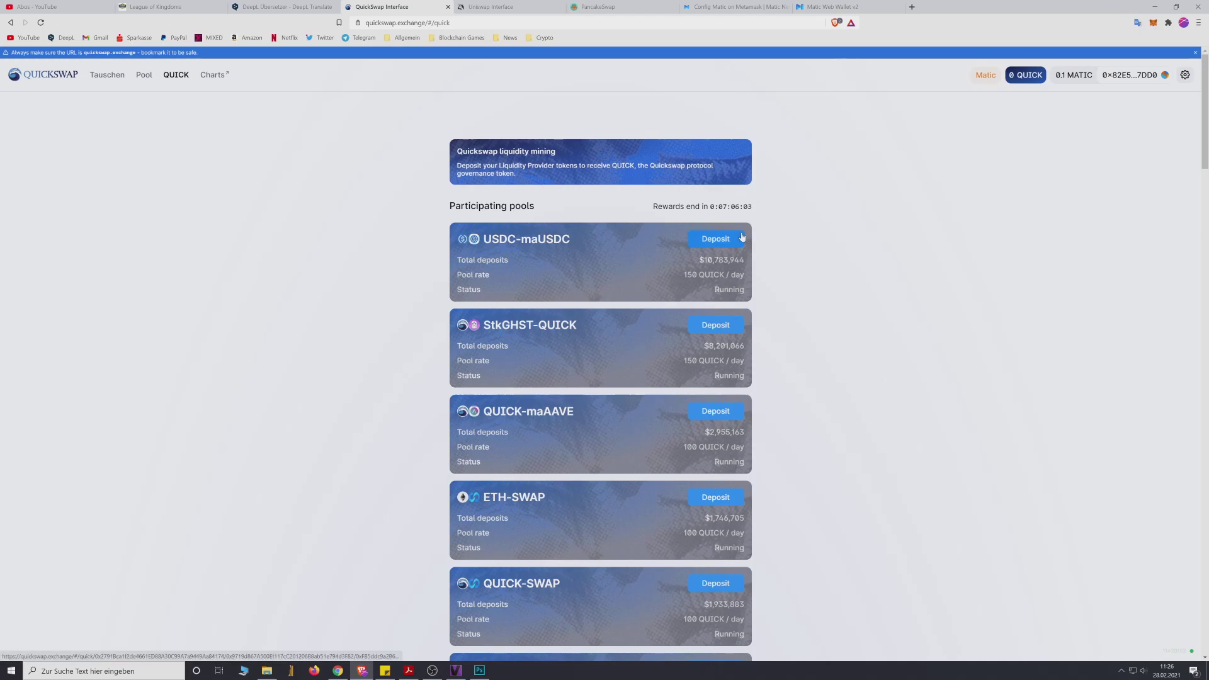
left_click_drag(652, 207, 752, 207)
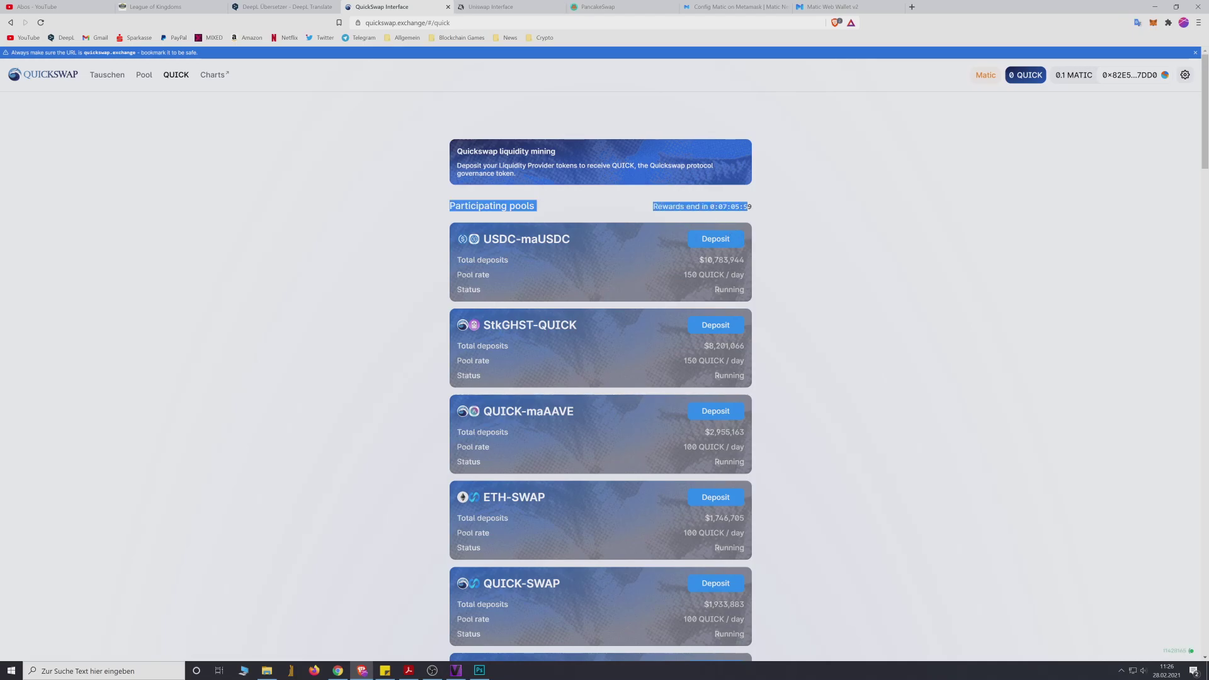
left_click(787, 225)
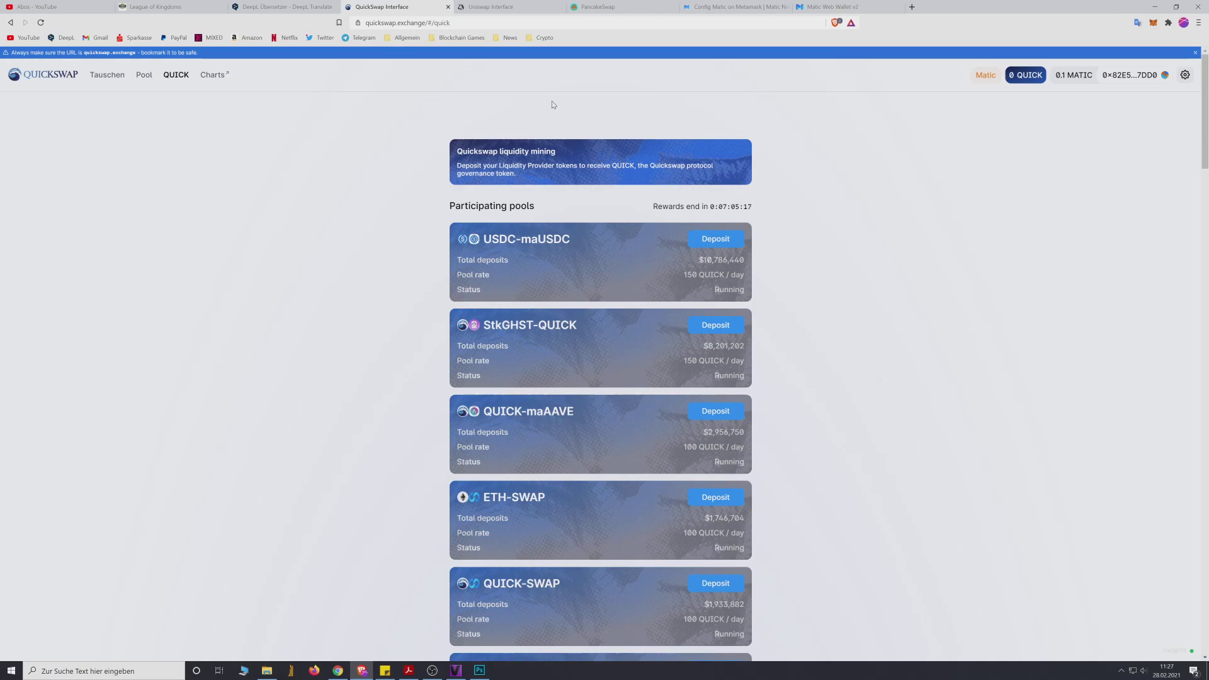
- Look at the Uniswap and PancakeSwap pages for comparison and return to QuickSwap's liquidity mining page
key("ctrl+Tab")
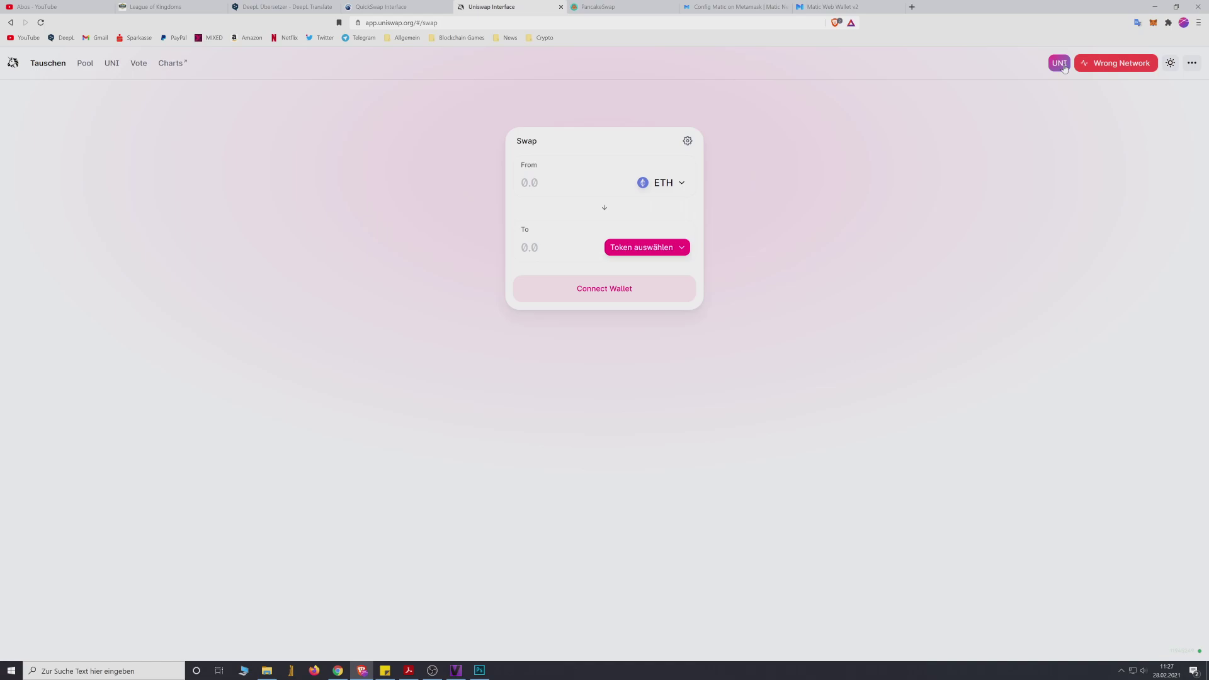
key("ctrl+Tab")
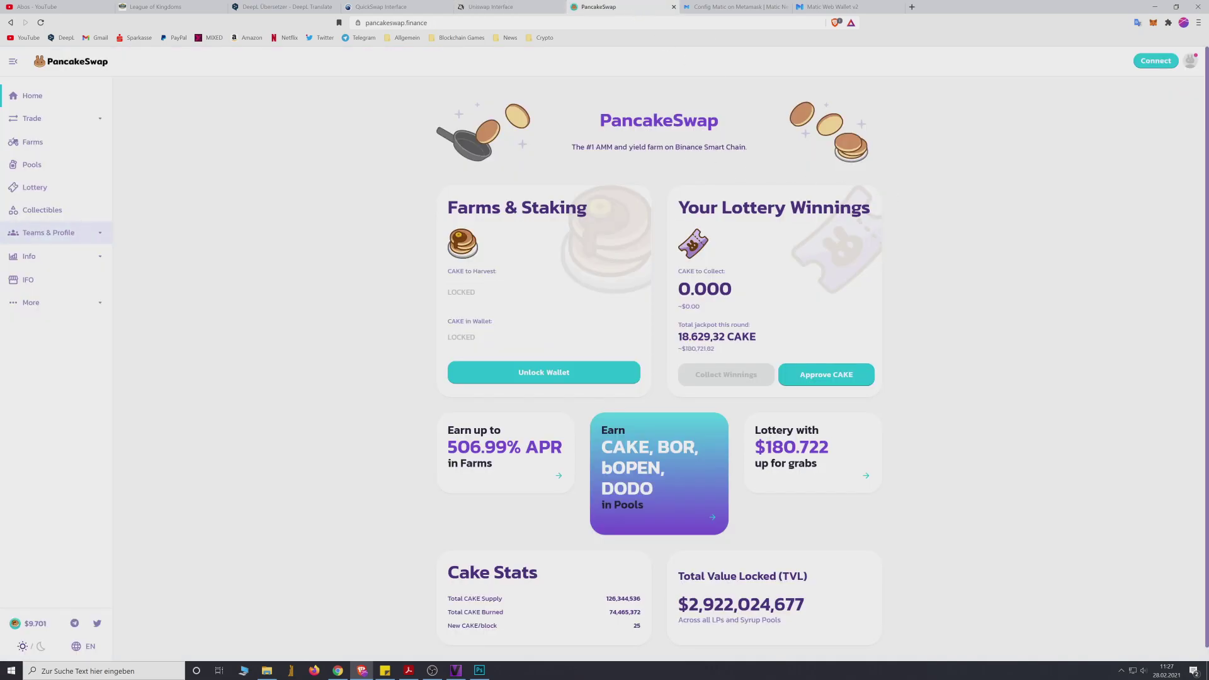
key("ctrl+shift+Tab")
key("ctrl+shift+Tab")
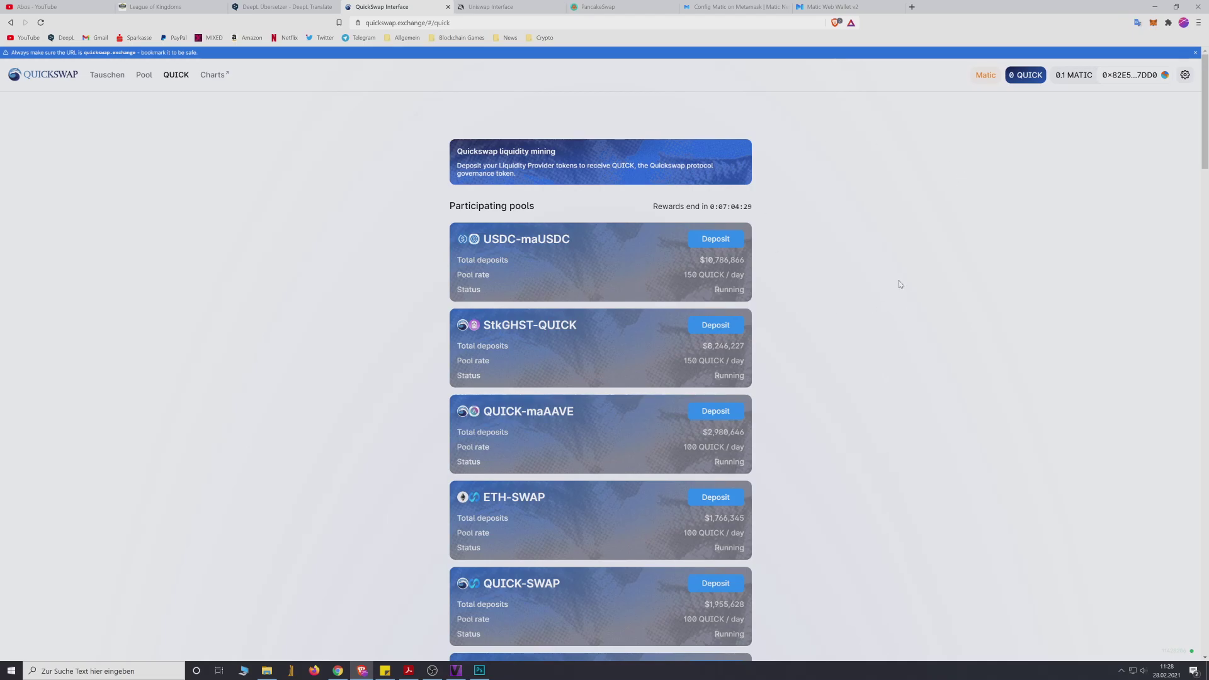
- View MetaMask's custom RPC network form and the Matic documentation's settings for adding Matic Mainnet
left_click(1153, 23)
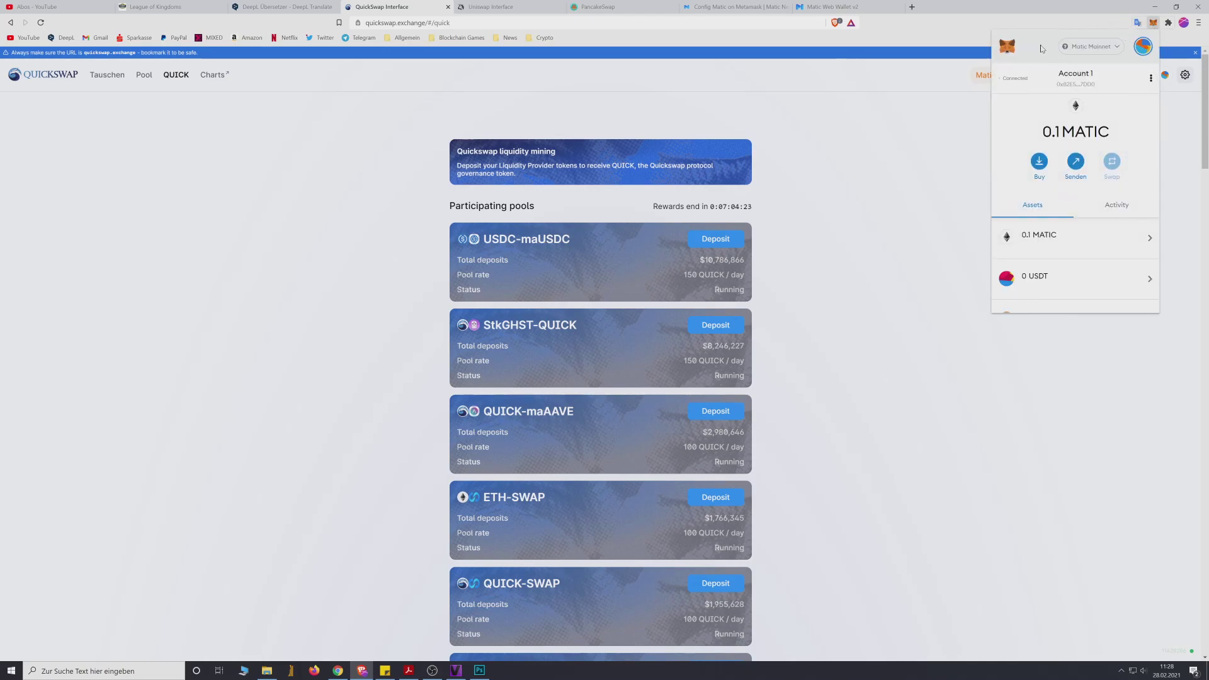
left_click(1095, 48)
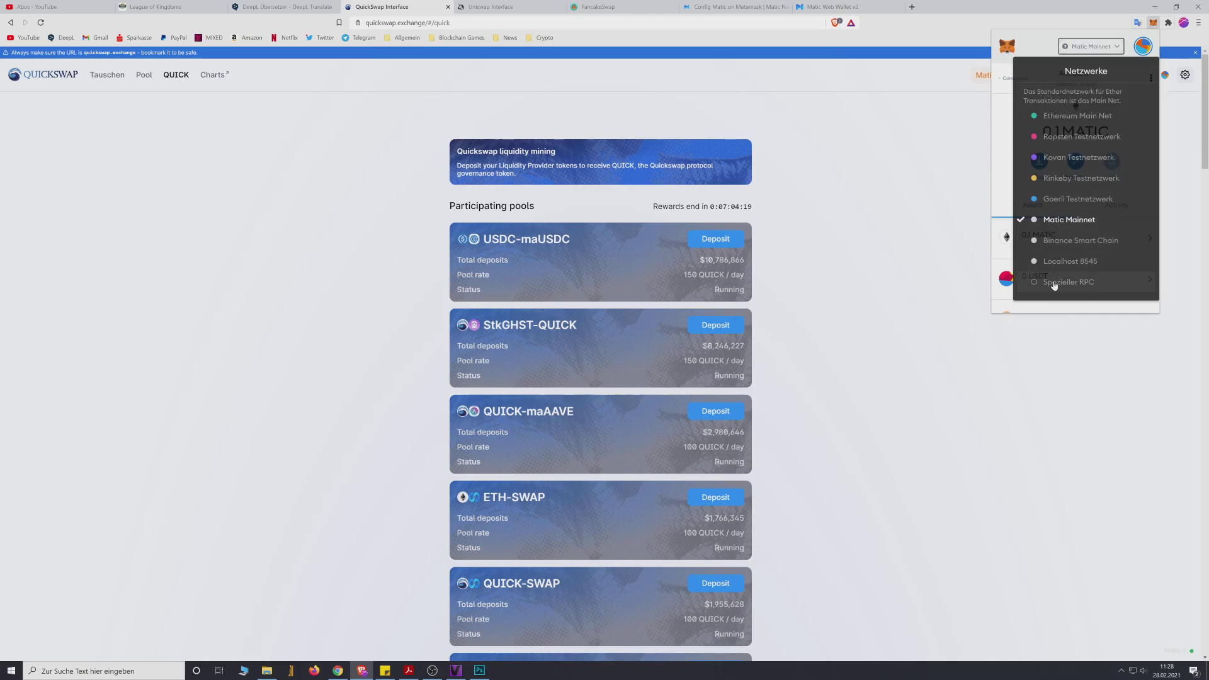
left_click(1055, 283)
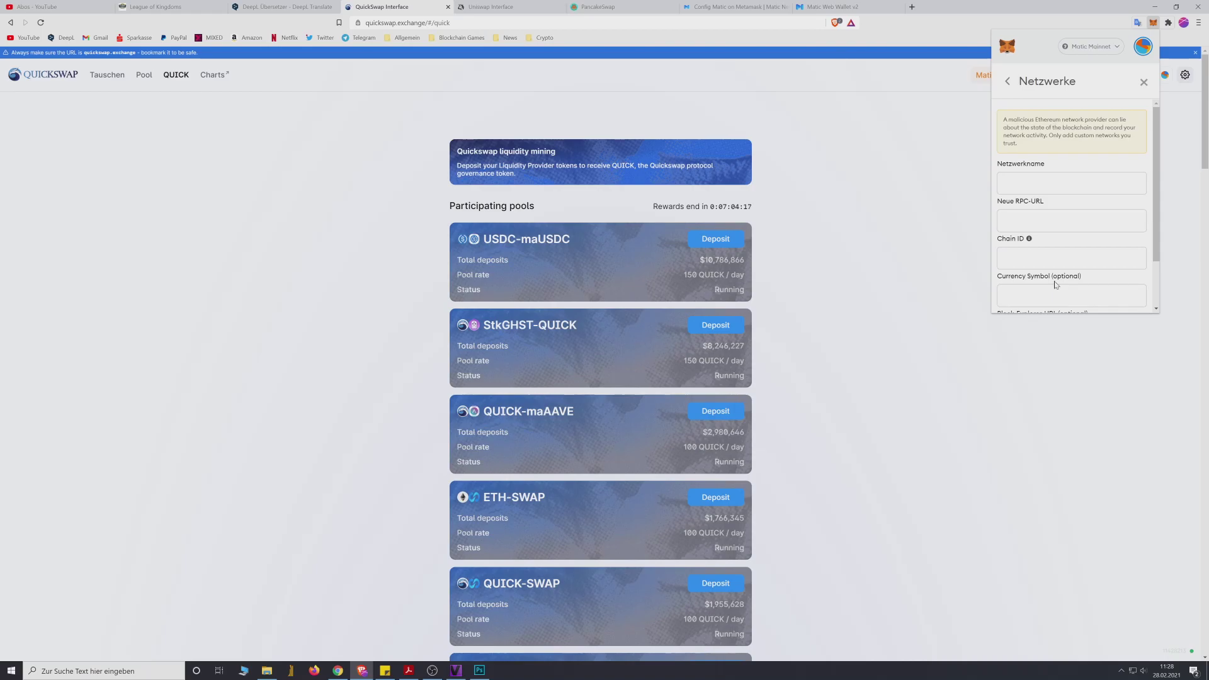
scroll(1060, 162, "down", 1)
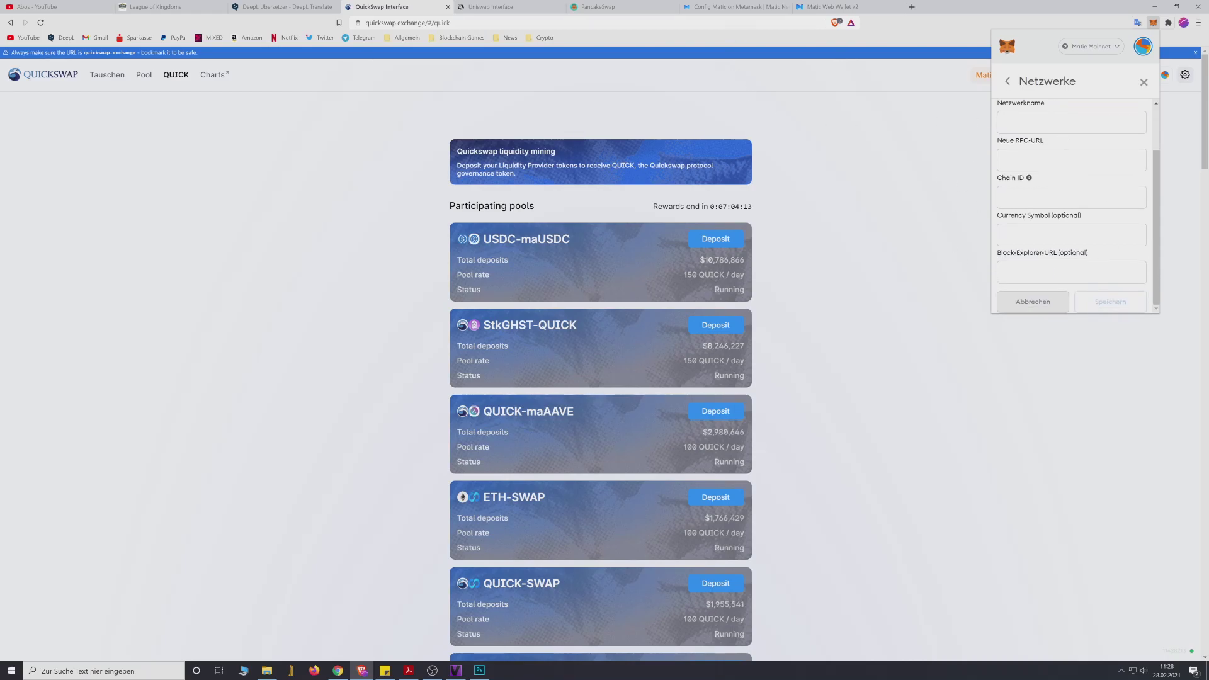
left_click(737, 11)
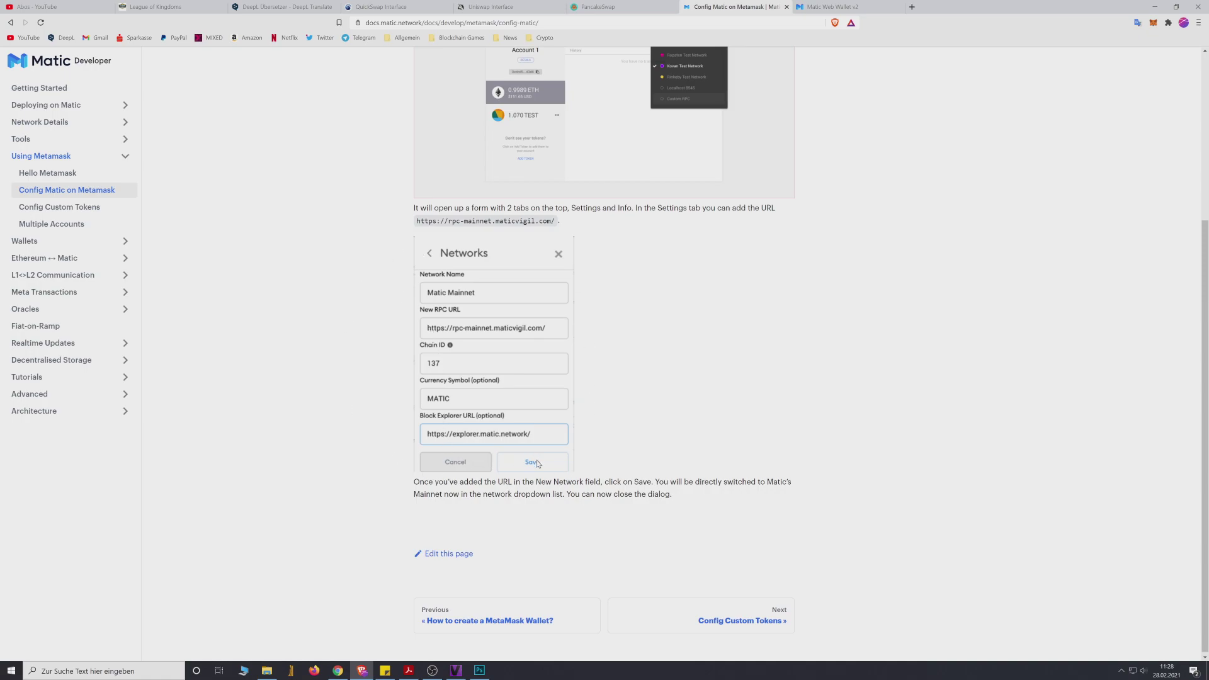
- Switch the MetaMask network to Ethereum Main Net
left_click(1153, 24)
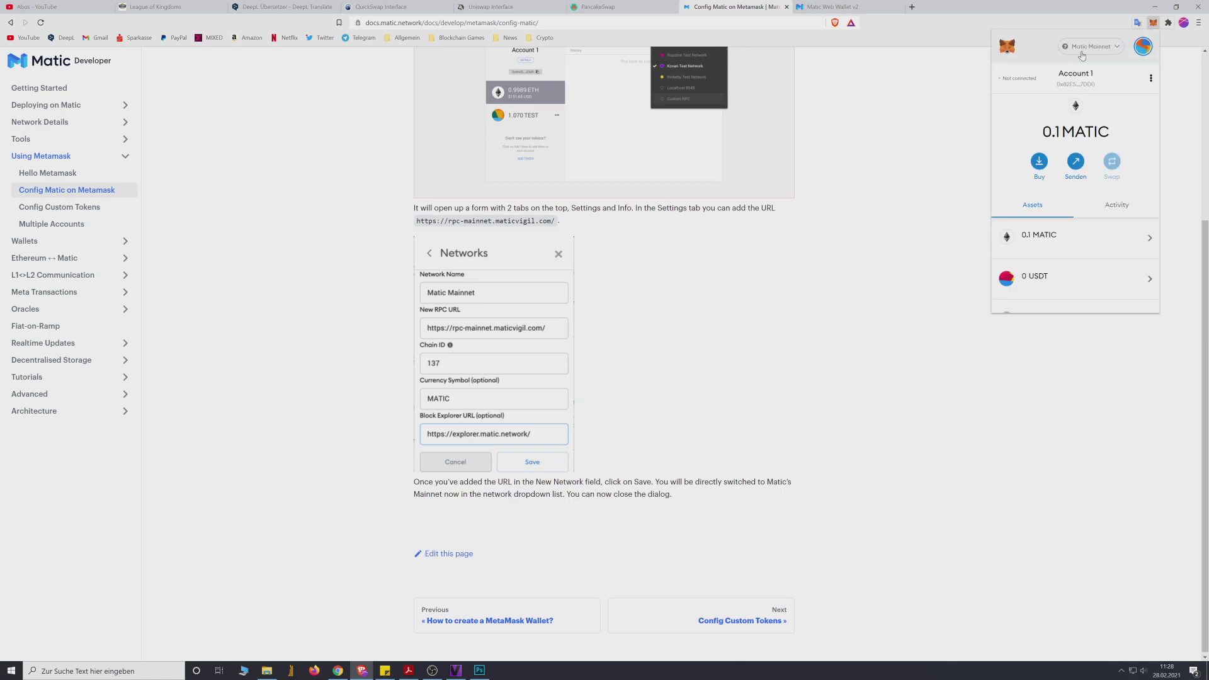
left_click(1089, 56)
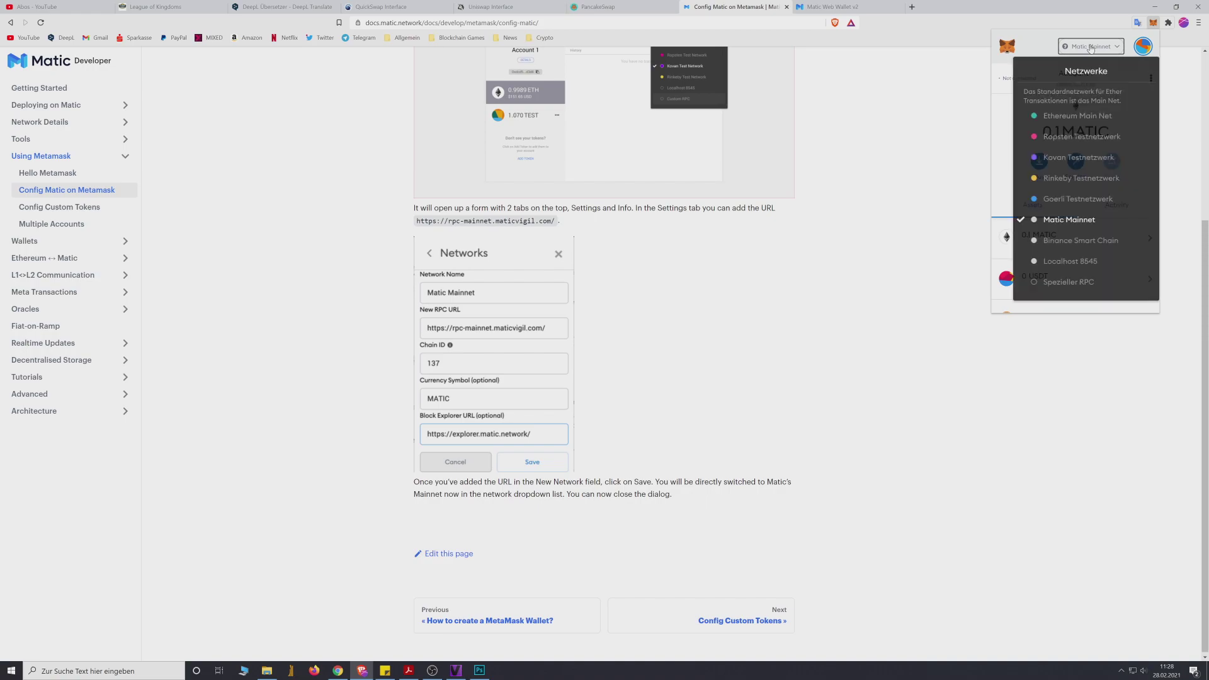
left_click(1068, 119)
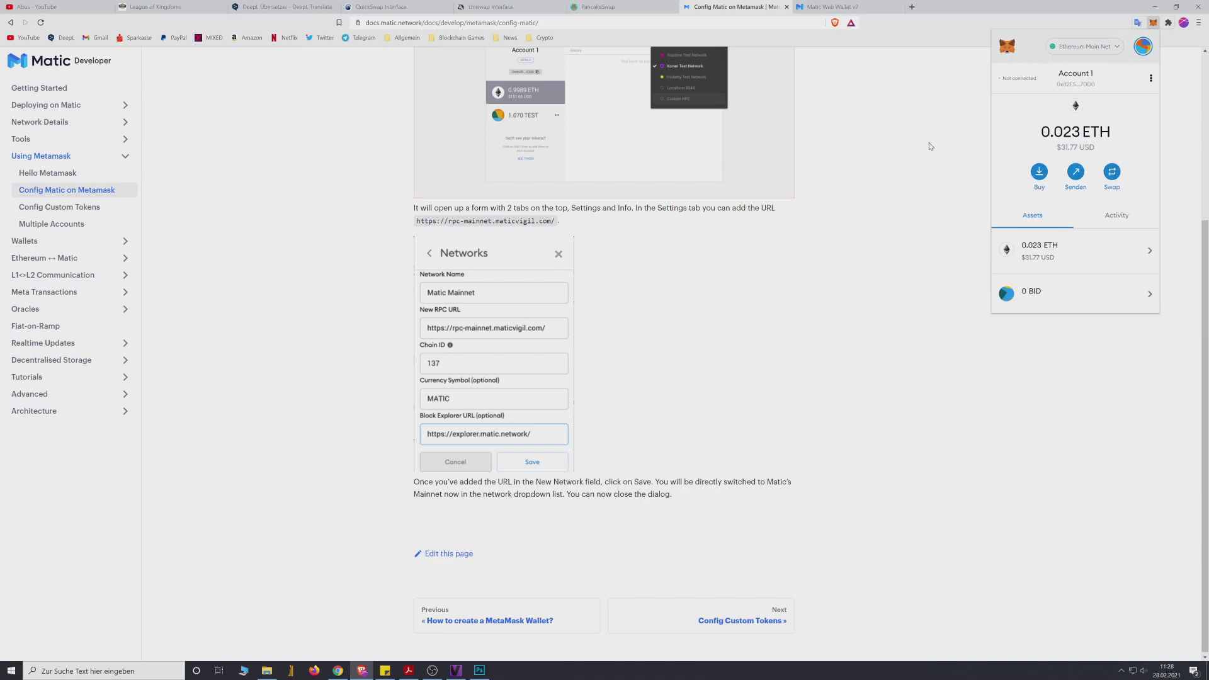
left_click(882, 126)
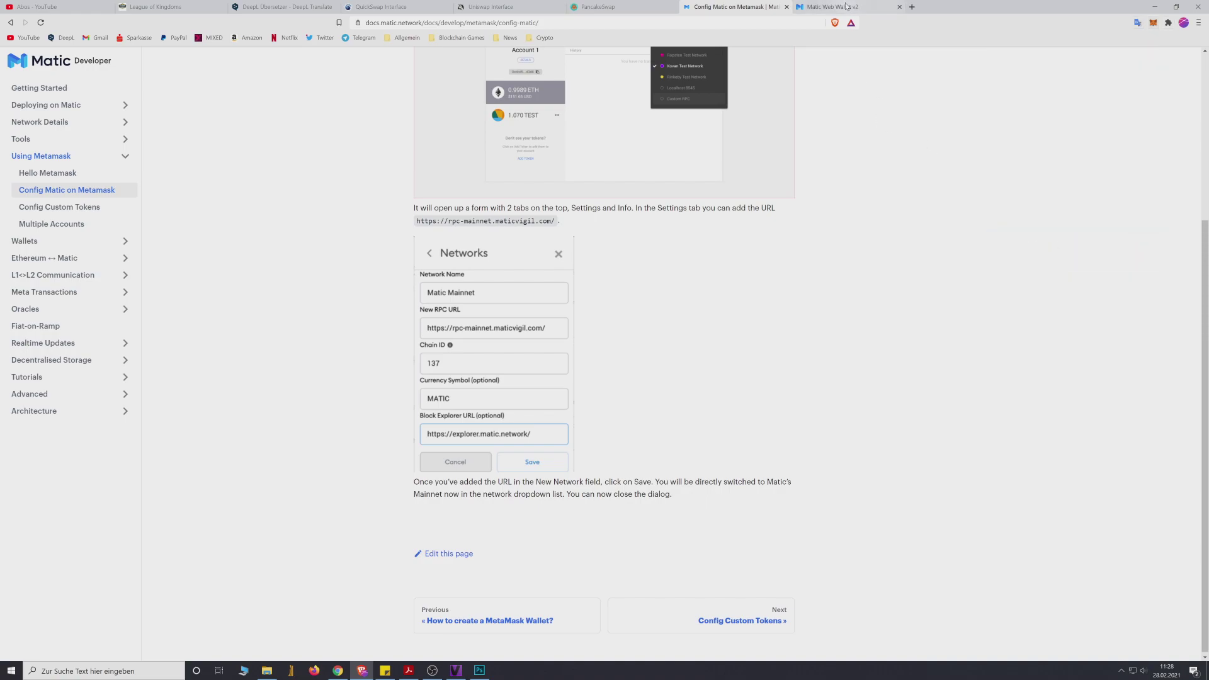
- Log in to the Matic Web Wallet with MetaMask and open the bridge for moving funds to Matic Mainnet
left_click(846, 7)
left_click(596, 184)
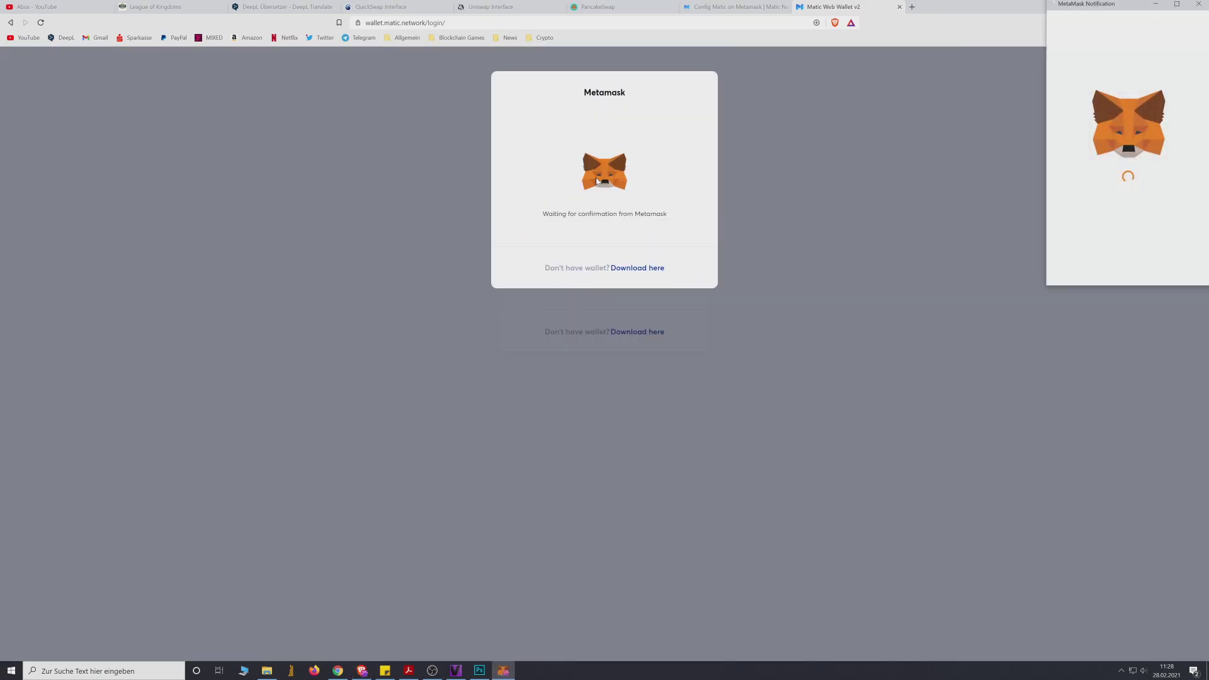
left_click(1164, 261)
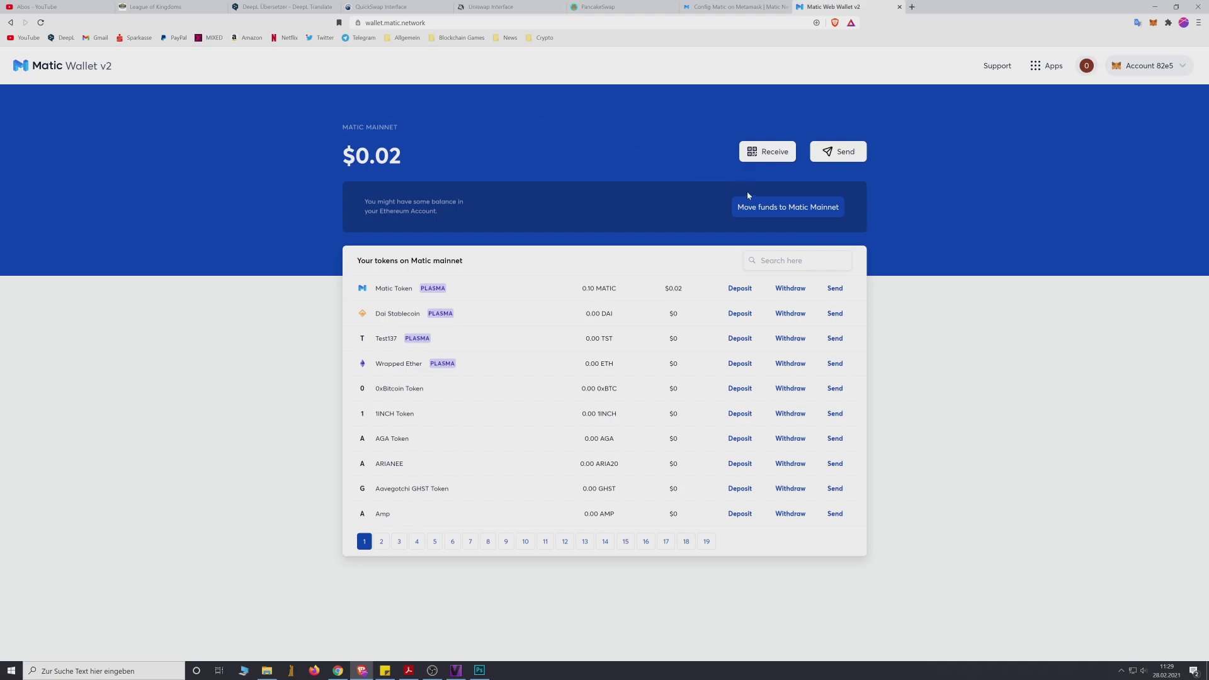
left_click(775, 210)
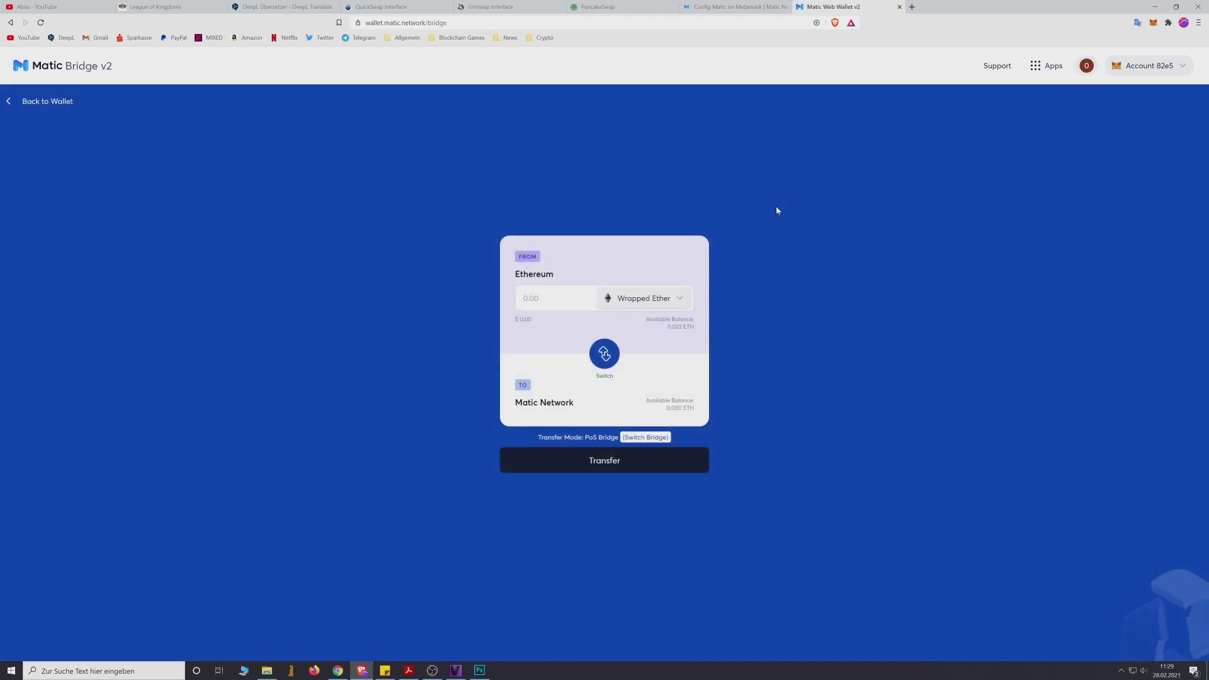
left_click(583, 299)
- Return to QuickSwap and switch the MetaMask network to Matic Mainnet
left_click(389, 8)
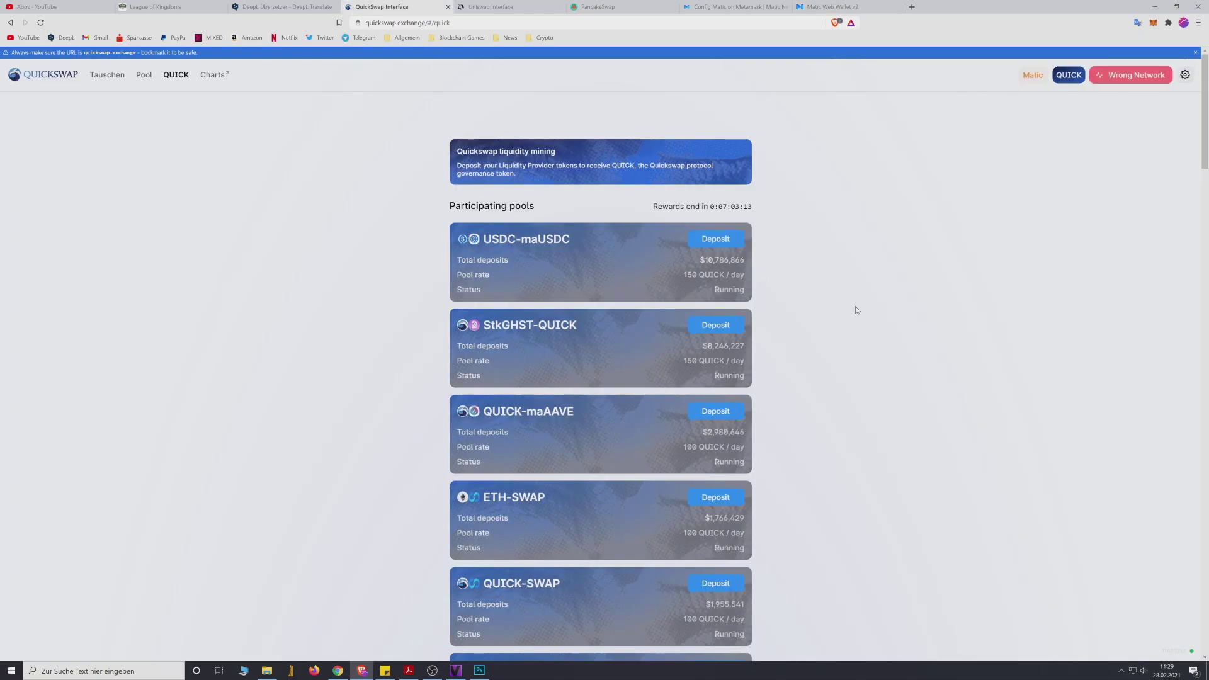
left_click(1153, 24)
left_click(1084, 46)
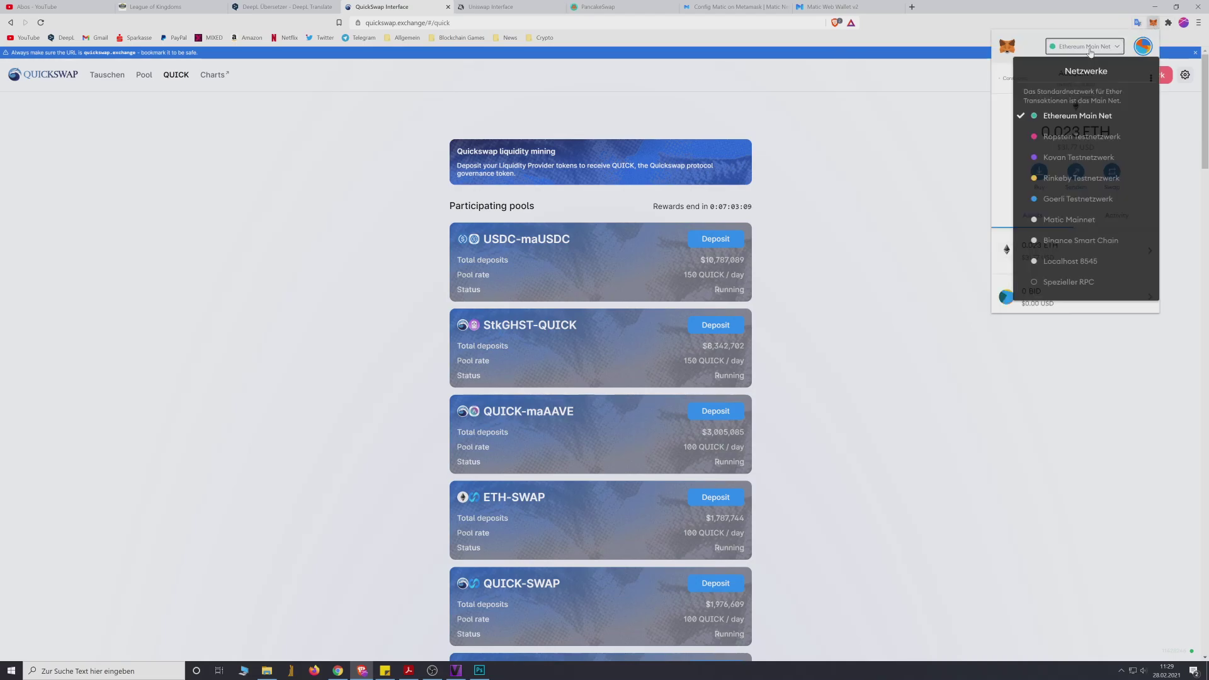
left_click(1069, 220)
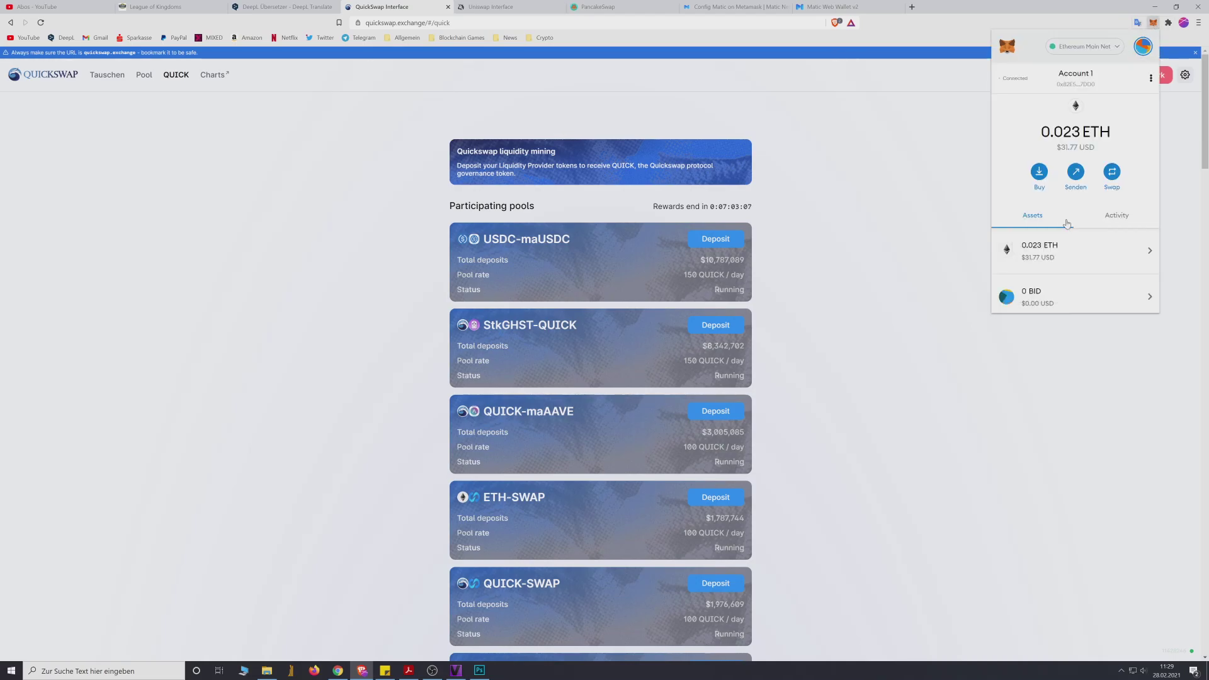
left_click(852, 111)
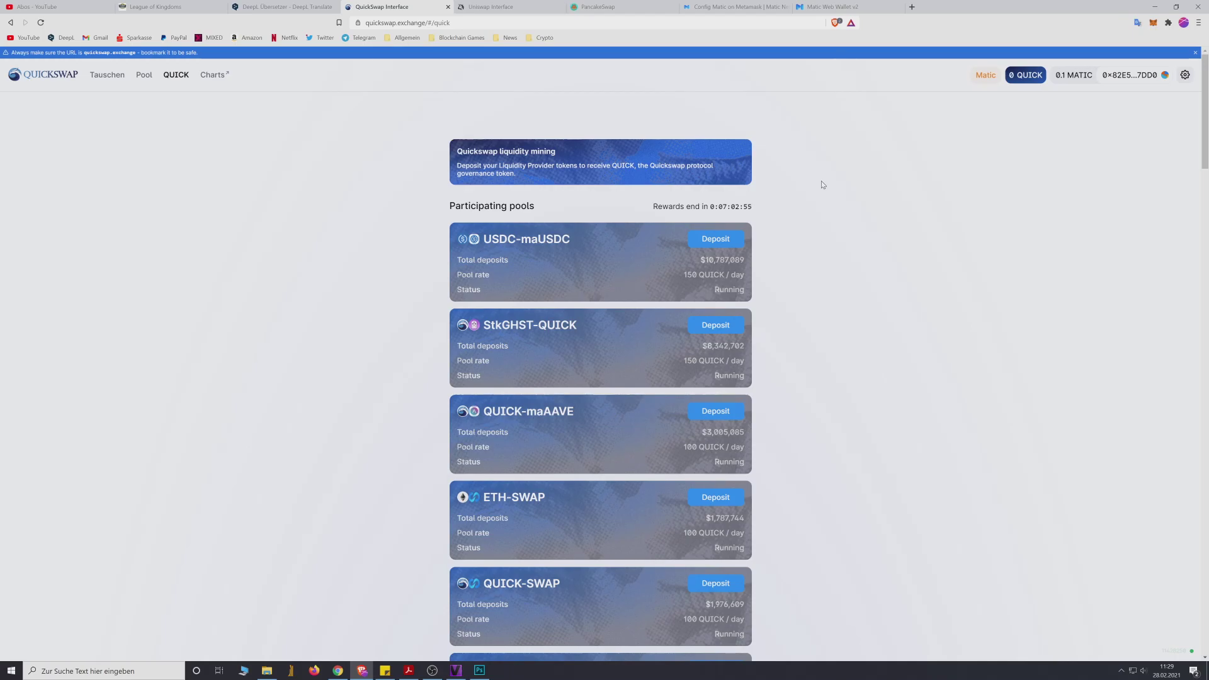
- Browse QuickSwap's participating liquidity pools and compare with the PancakeSwap home page
scroll(397, 274, "down", 6)
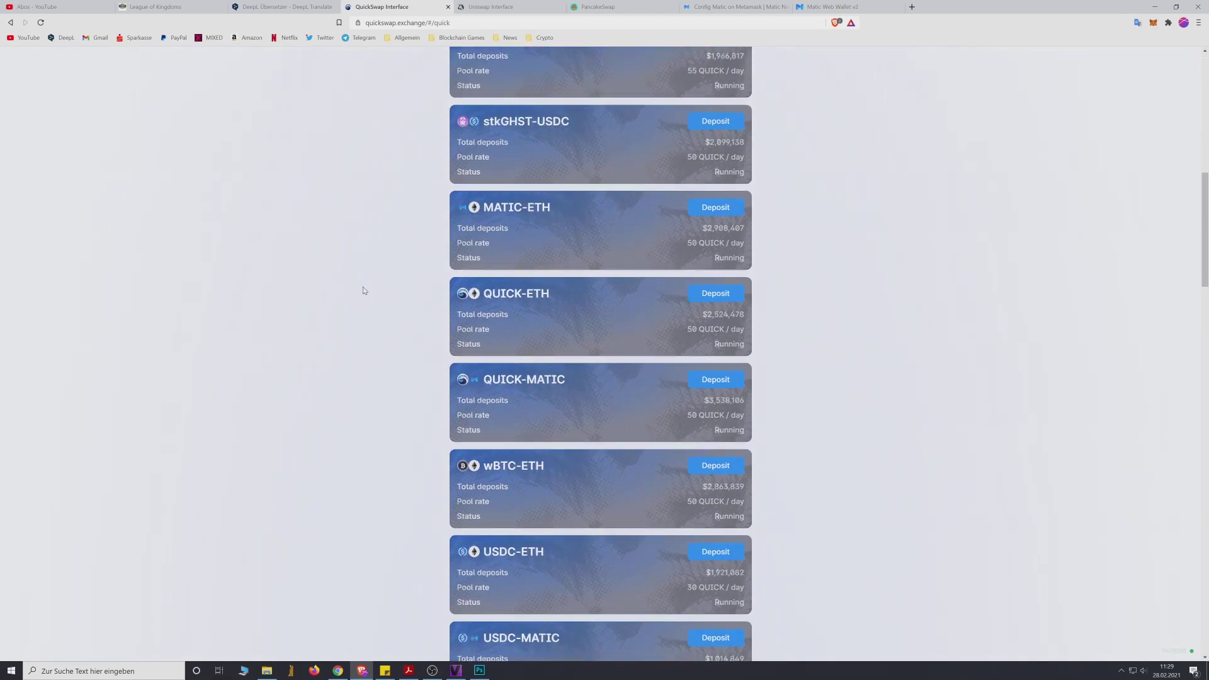
scroll(348, 276, "up", 6)
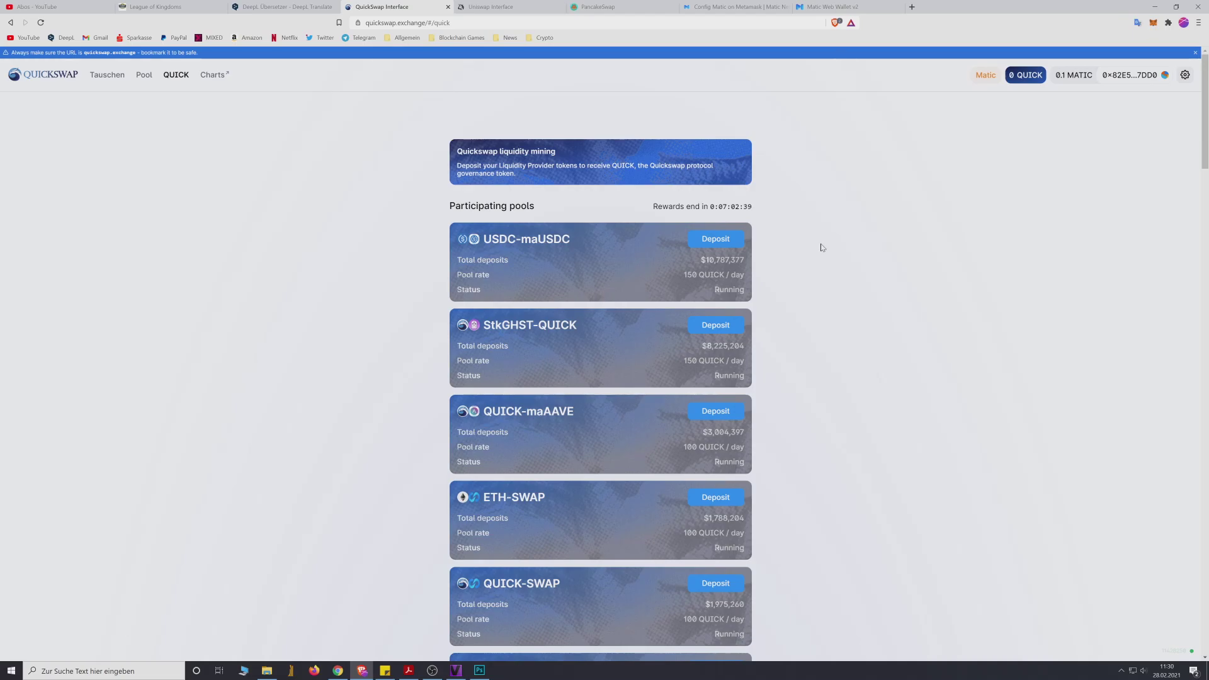
left_click(637, 9)
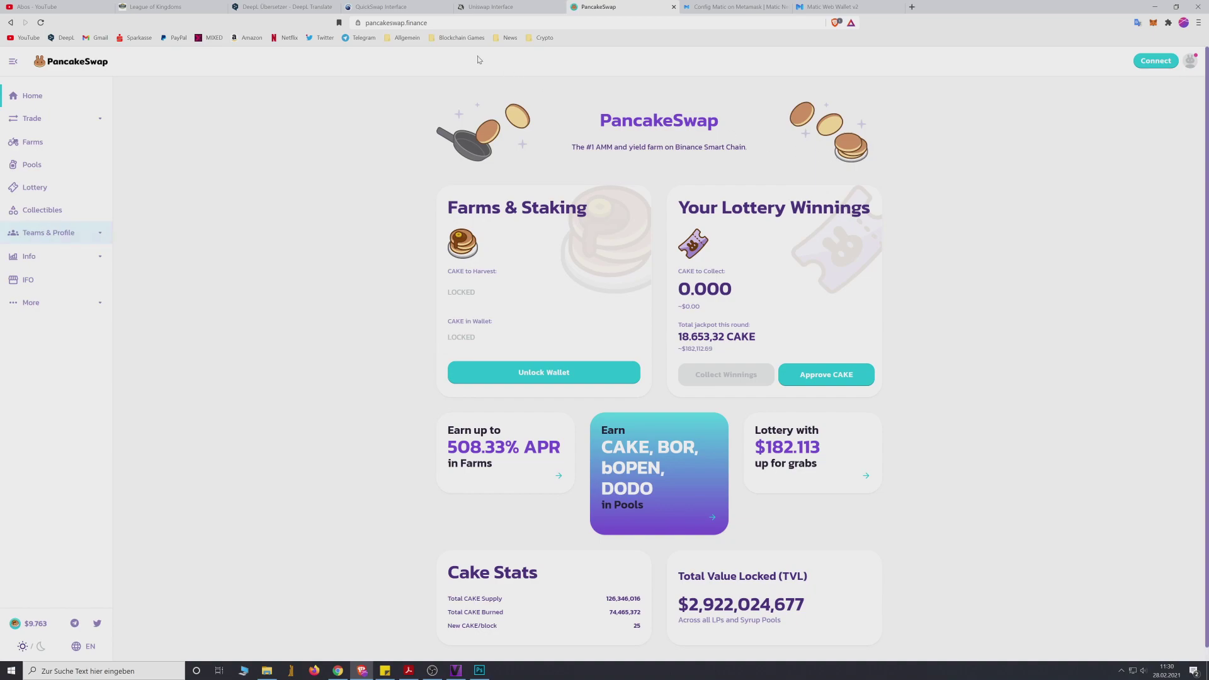
left_click(390, 9)
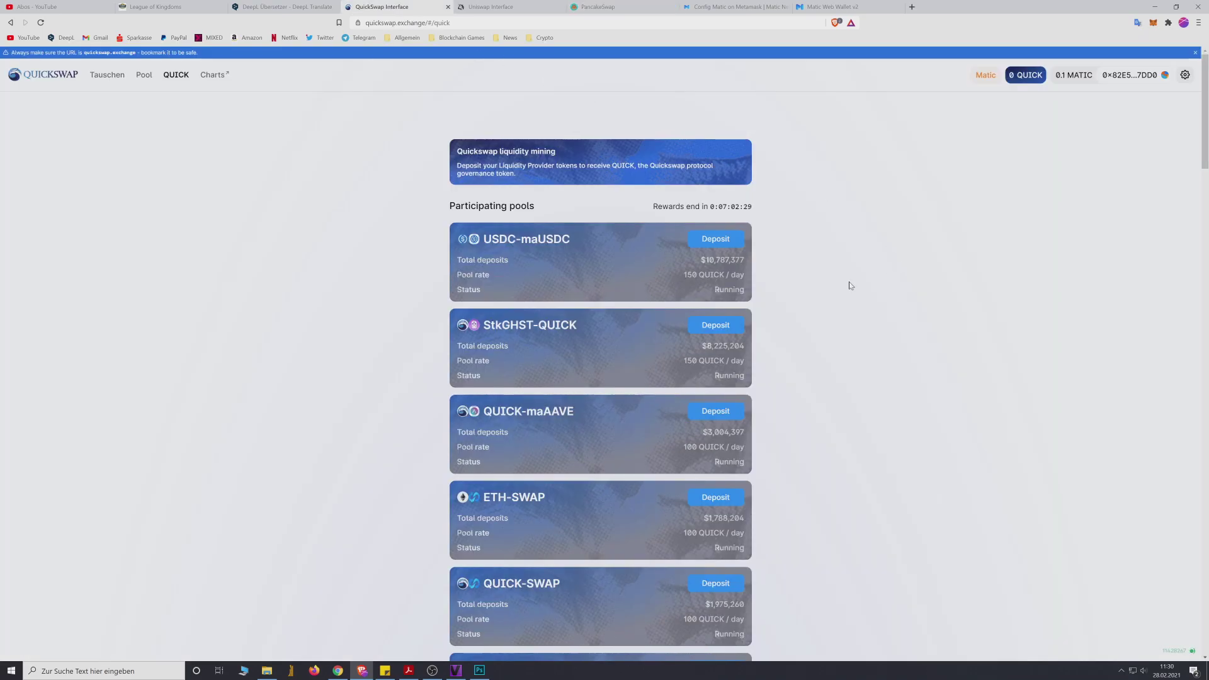